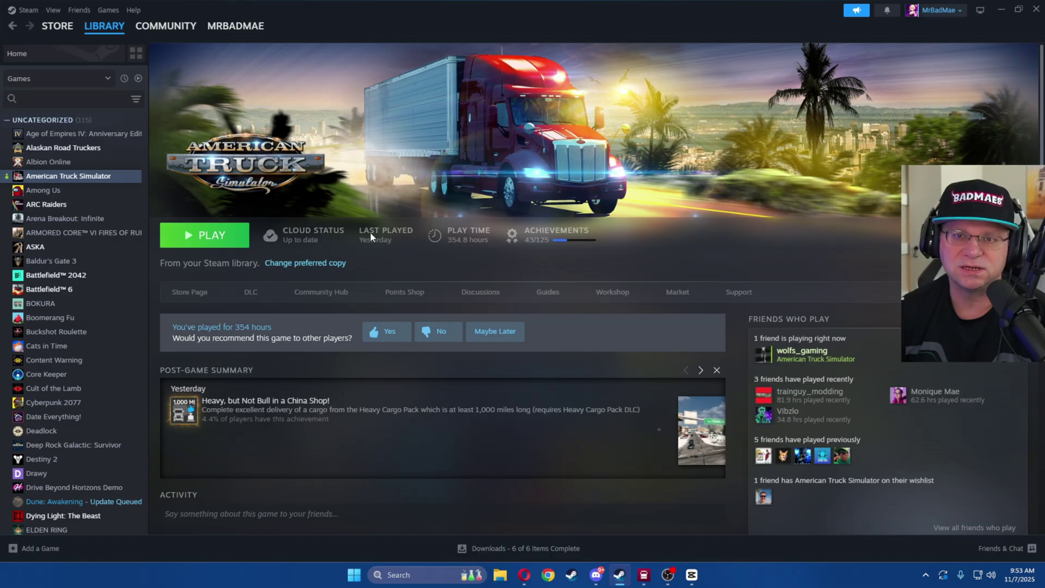
Put American Truck Simulator on the public_beta branch for 1.57 and pause its queued update.
scroll(105, 401, "down", 4)
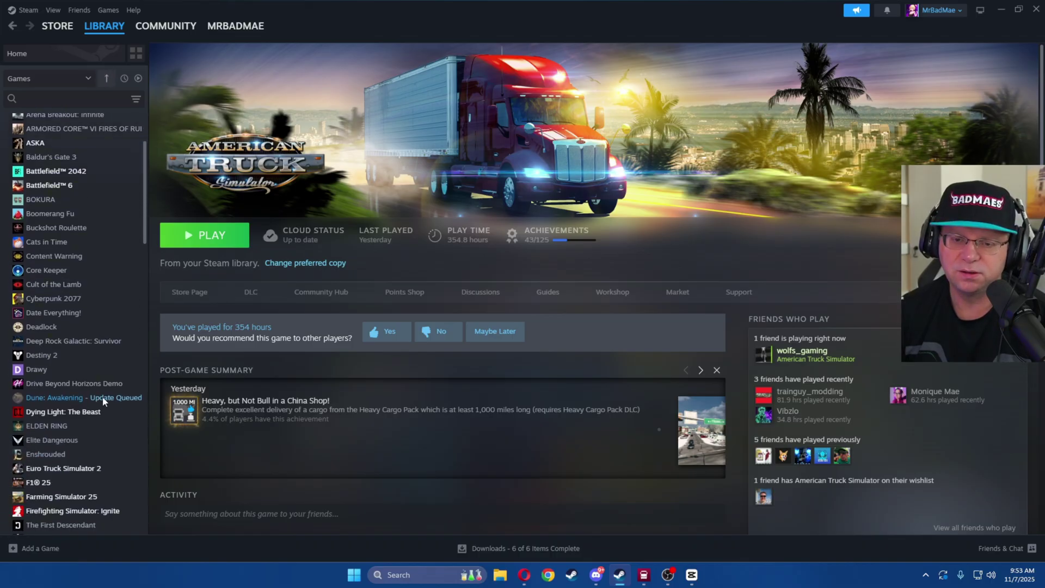
scroll(105, 401, "up", 4)
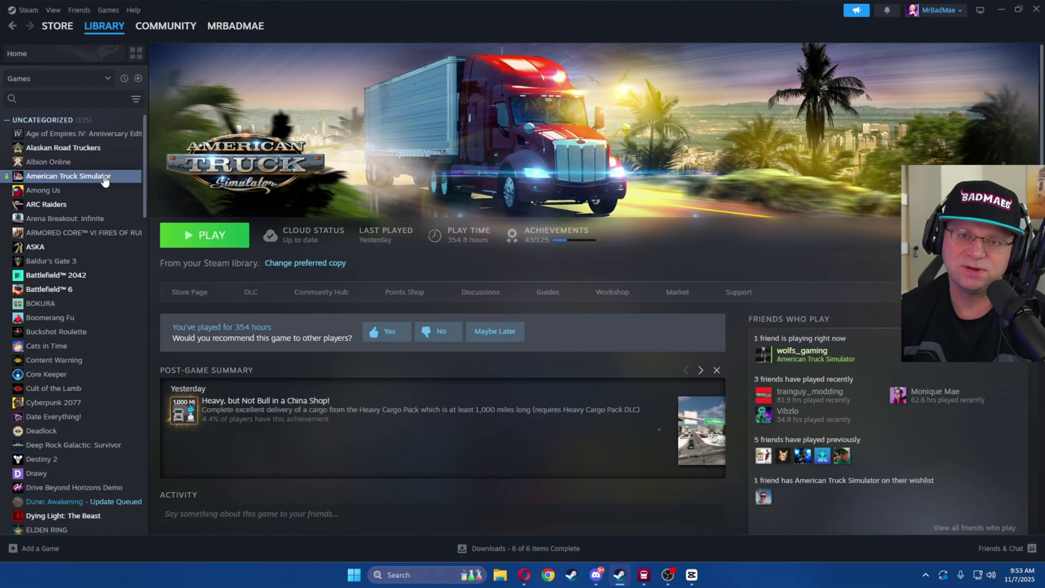
right_click(104, 181)
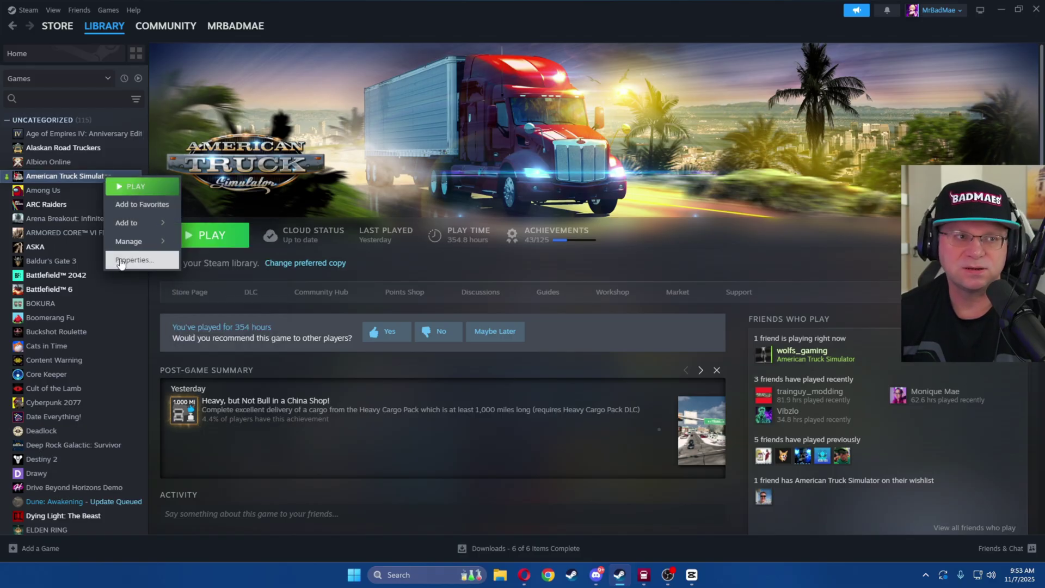
left_click(121, 261)
left_click(327, 244)
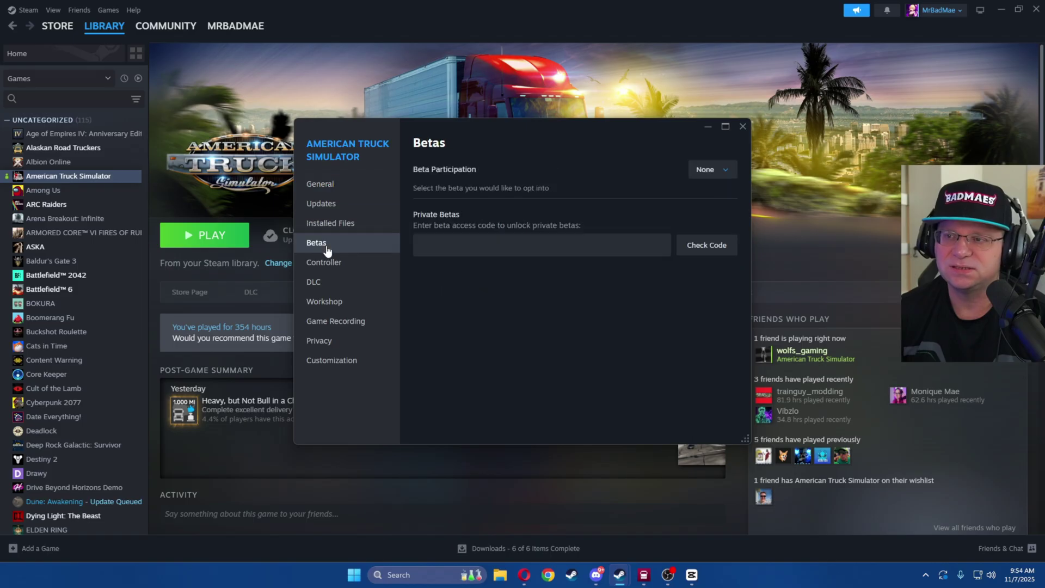
left_click(725, 179)
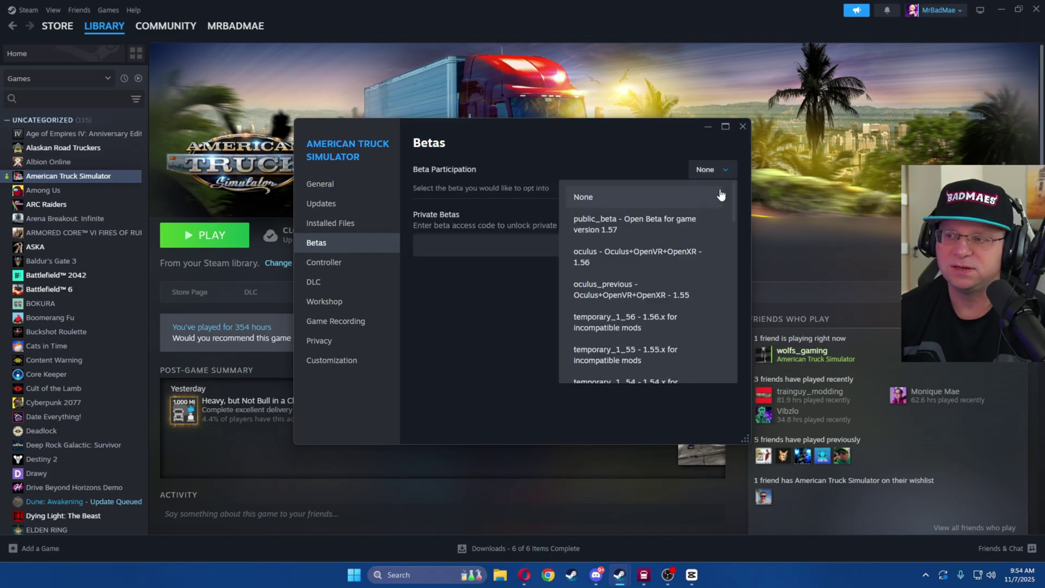
left_click(642, 234)
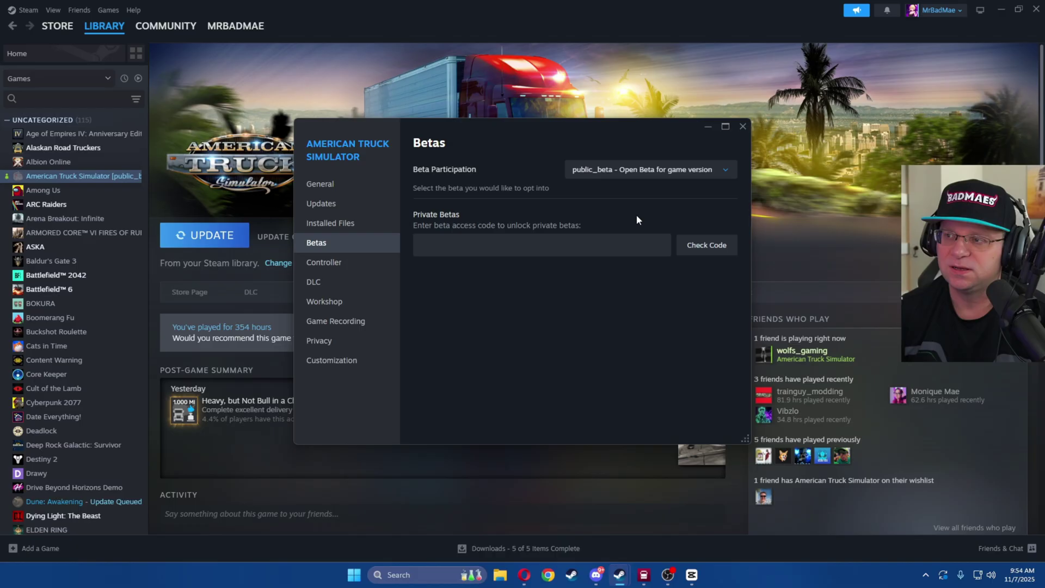
left_click(740, 129)
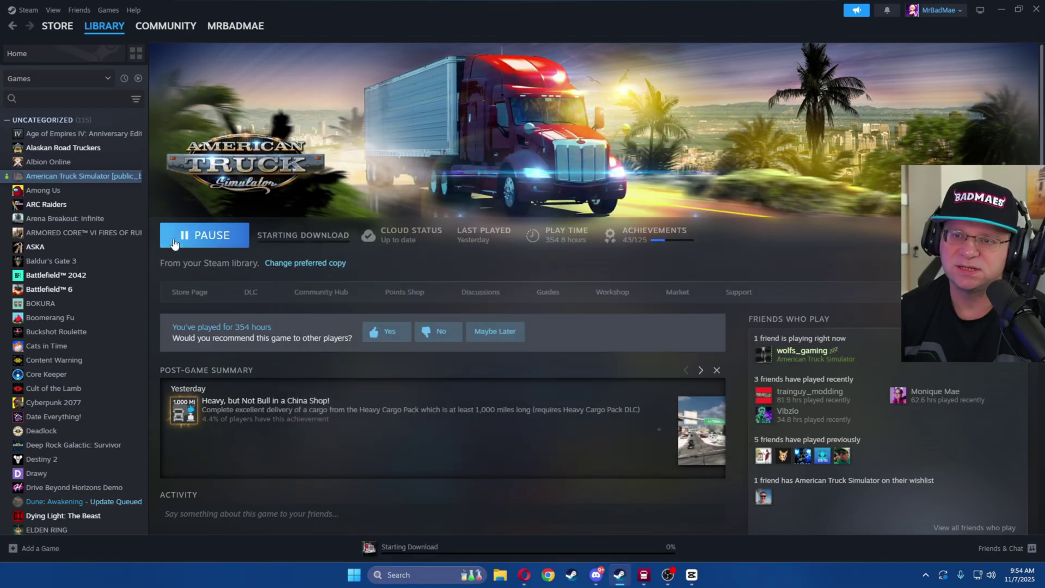
left_click(212, 242)
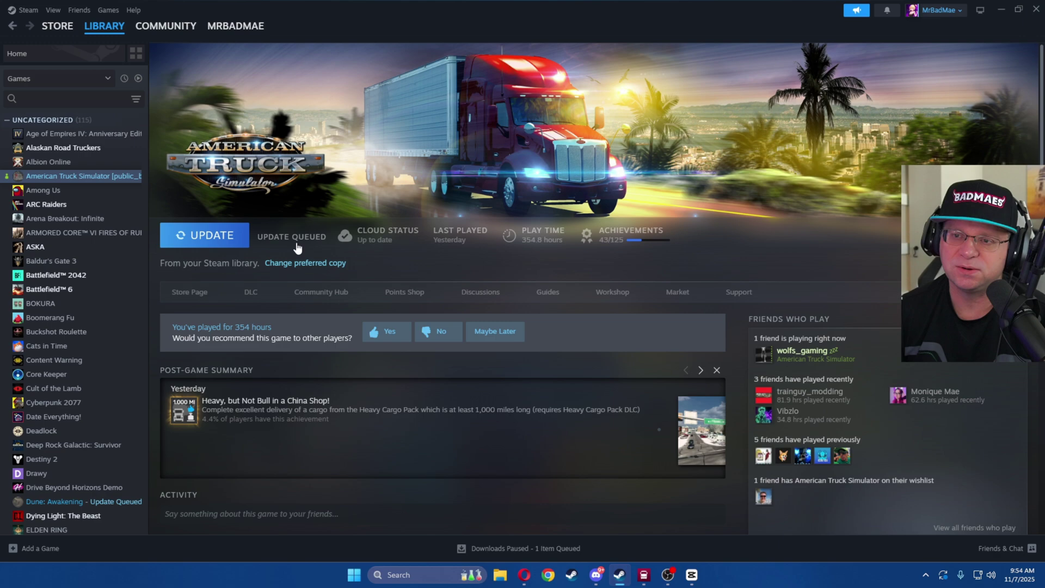
Set Euro Truck Simulator 2's beta participation to public_beta for version 1.57.
scroll(92, 291, "down", 1)
scroll(91, 294, "down", 5)
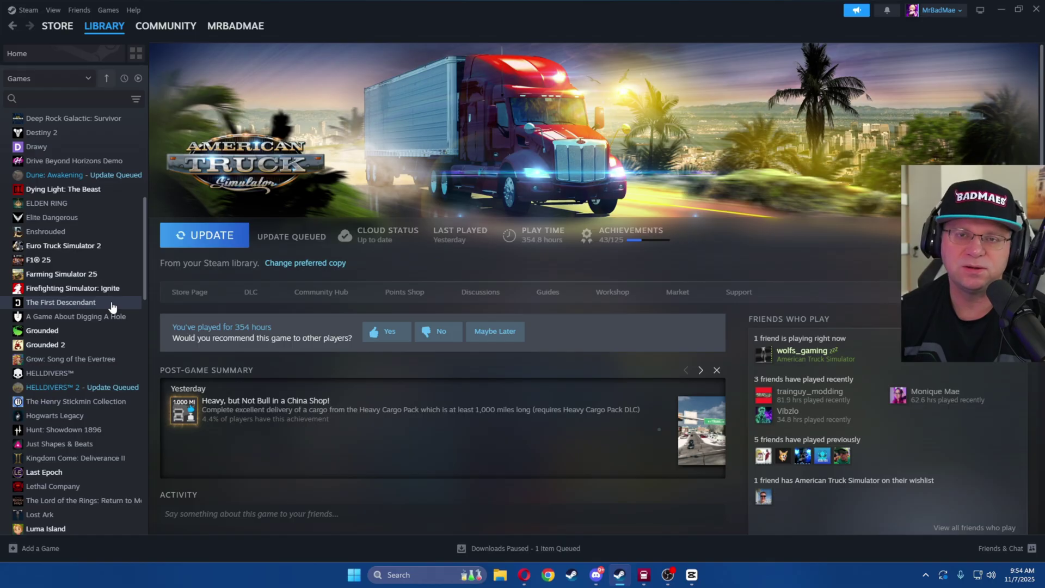
right_click(93, 249)
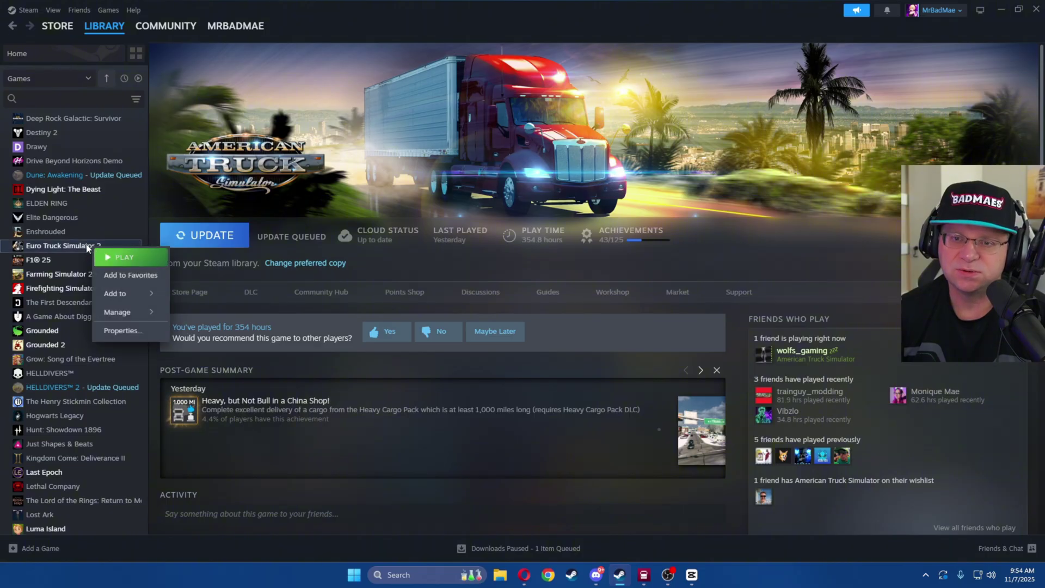
left_click(110, 331)
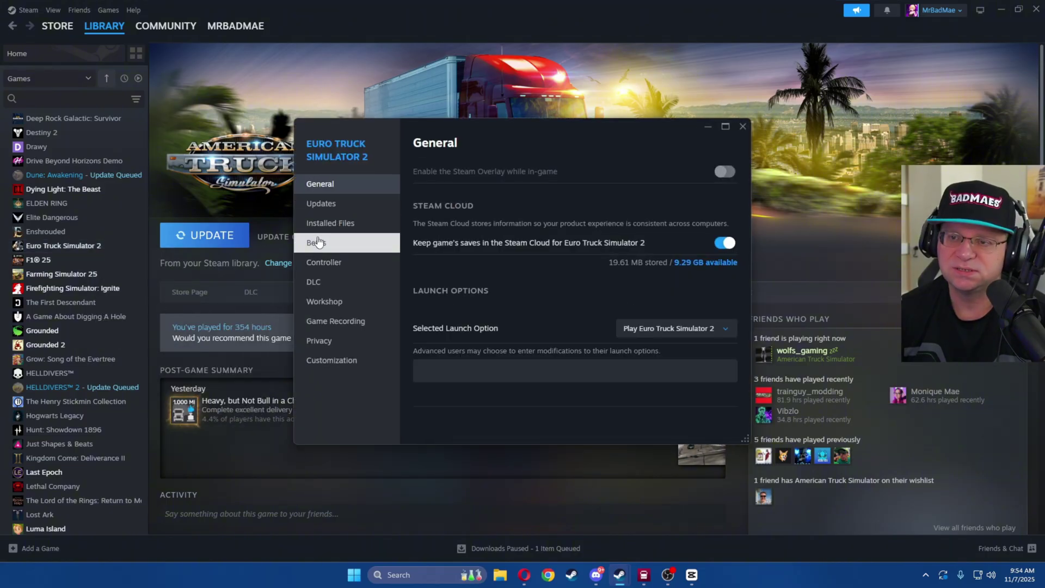
left_click(316, 242)
left_click(713, 169)
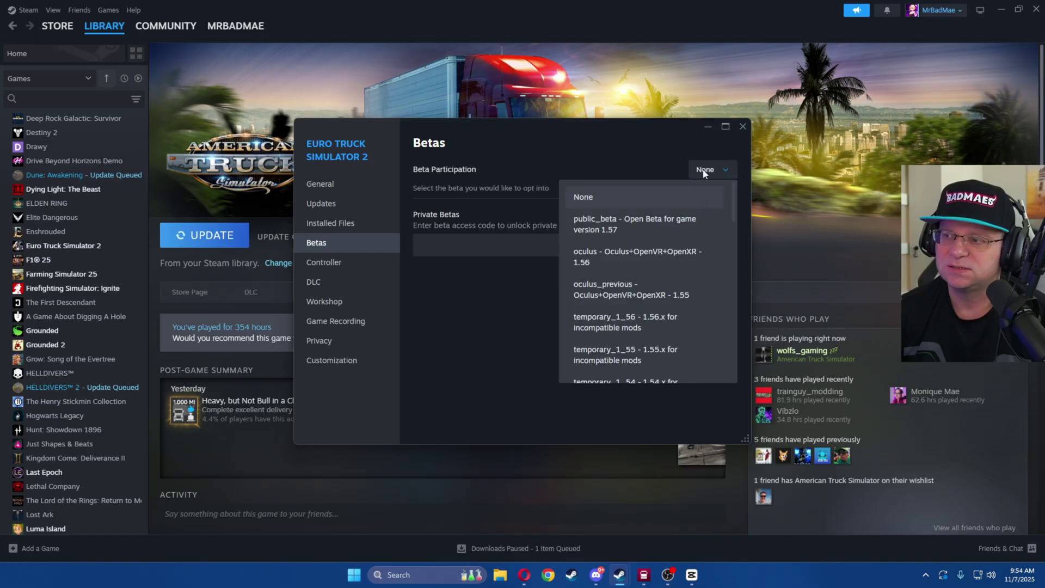
left_click(625, 217)
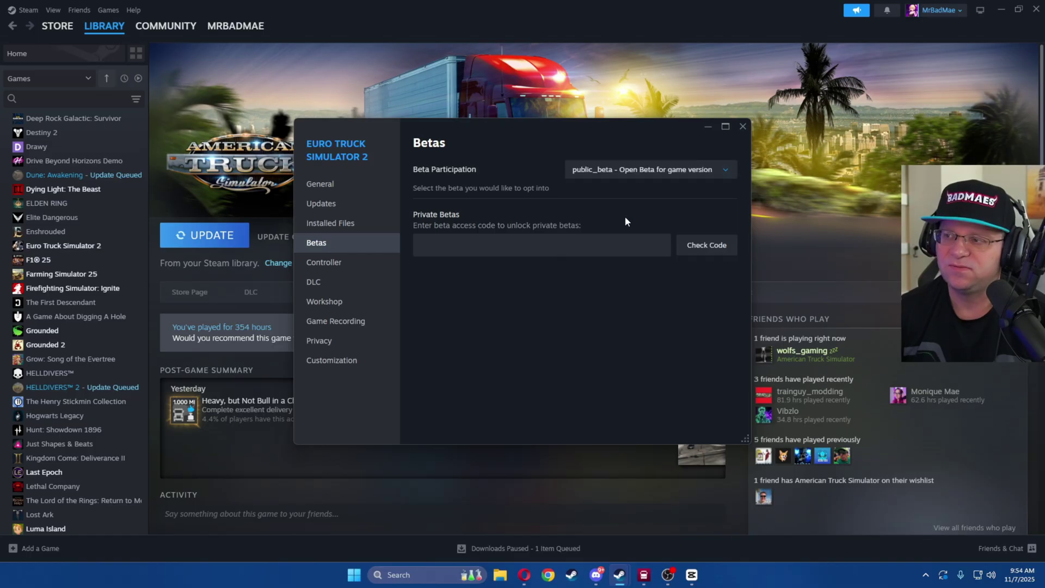
left_click(743, 127)
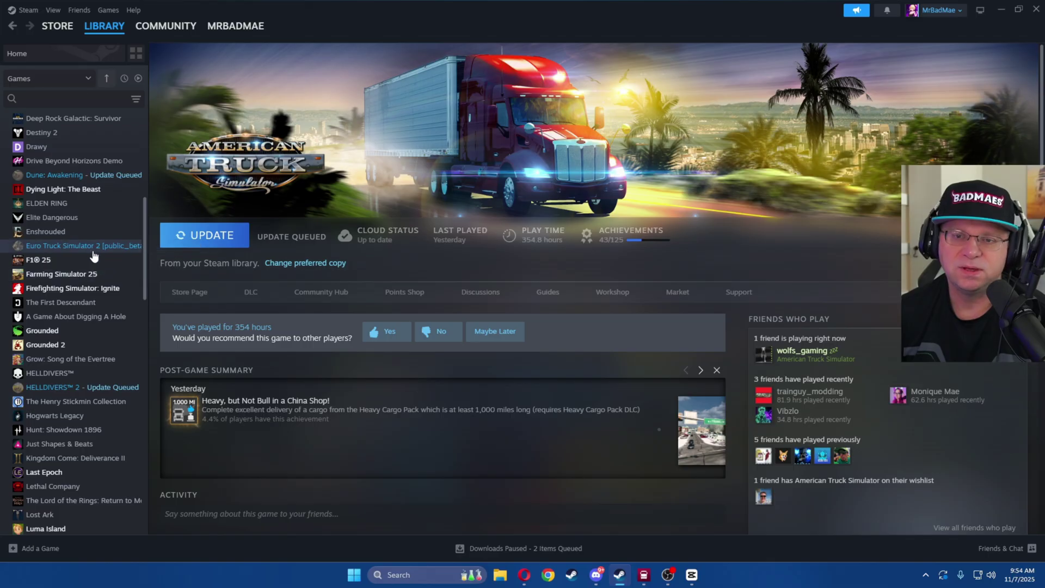
Set Euro Truck Simulator 2's beta participation back to None.
right_click(88, 246)
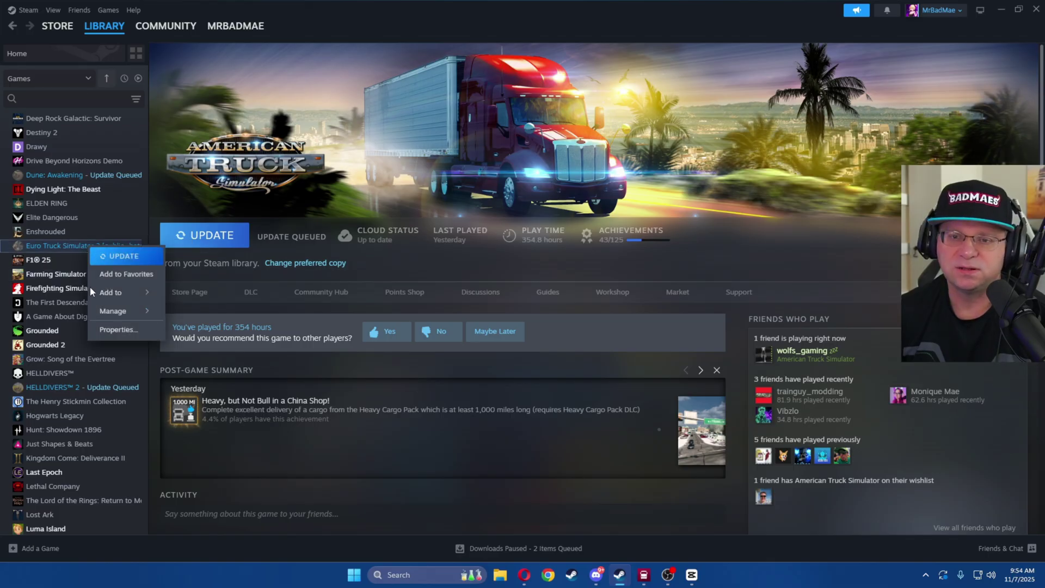
left_click(118, 329)
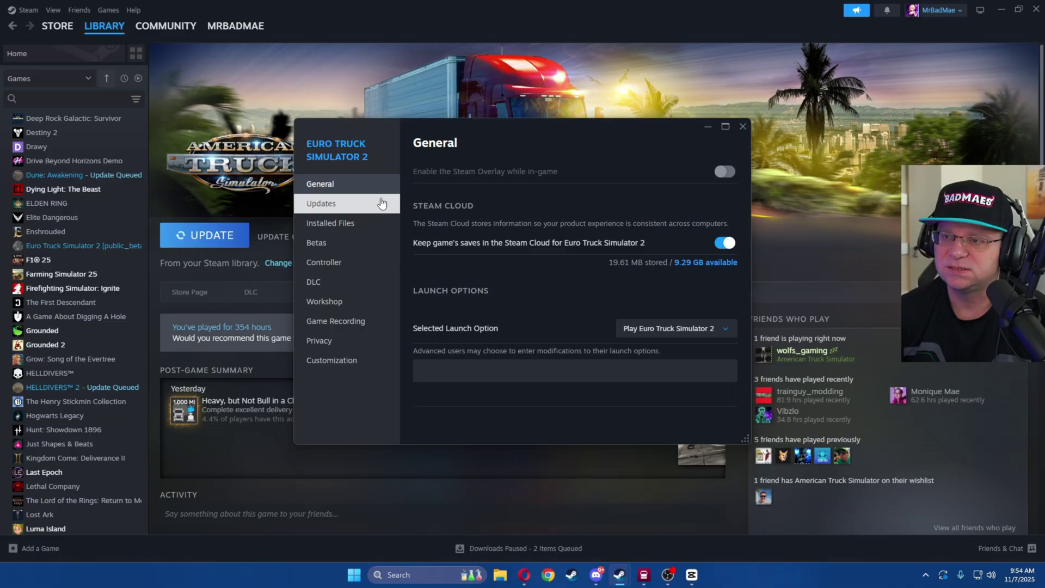
left_click(315, 243)
left_click(686, 169)
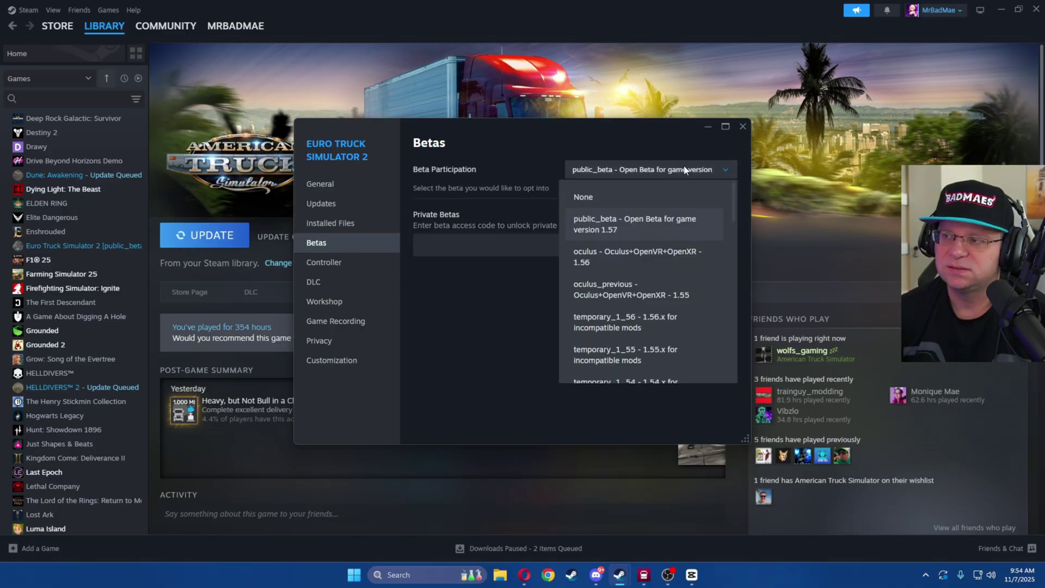
left_click(599, 201)
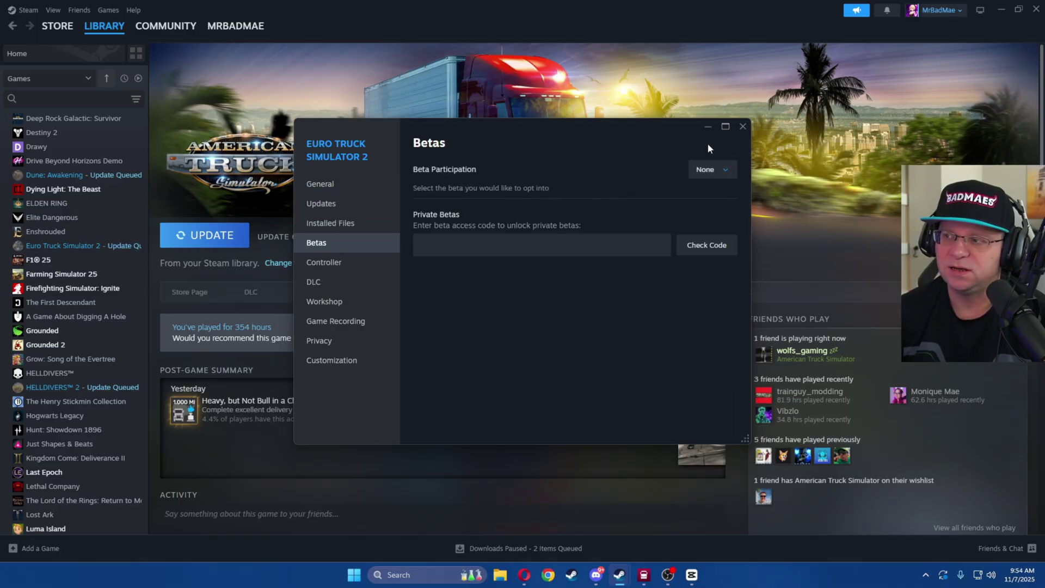
left_click(740, 127)
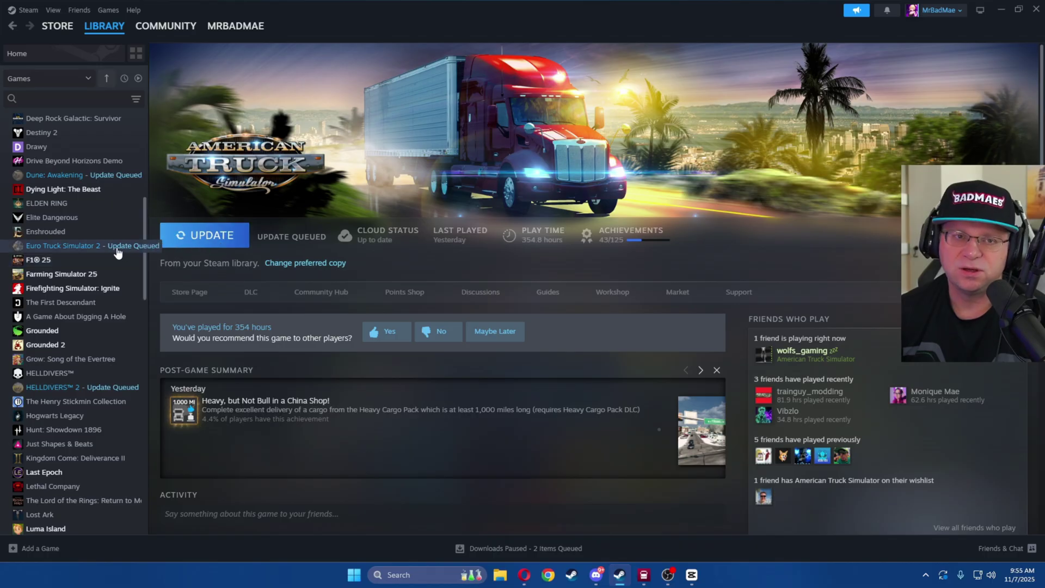
Resume downloads and finish Euro Truck Simulator 2's pending update, then select American Truck Simulator.
left_click(205, 238)
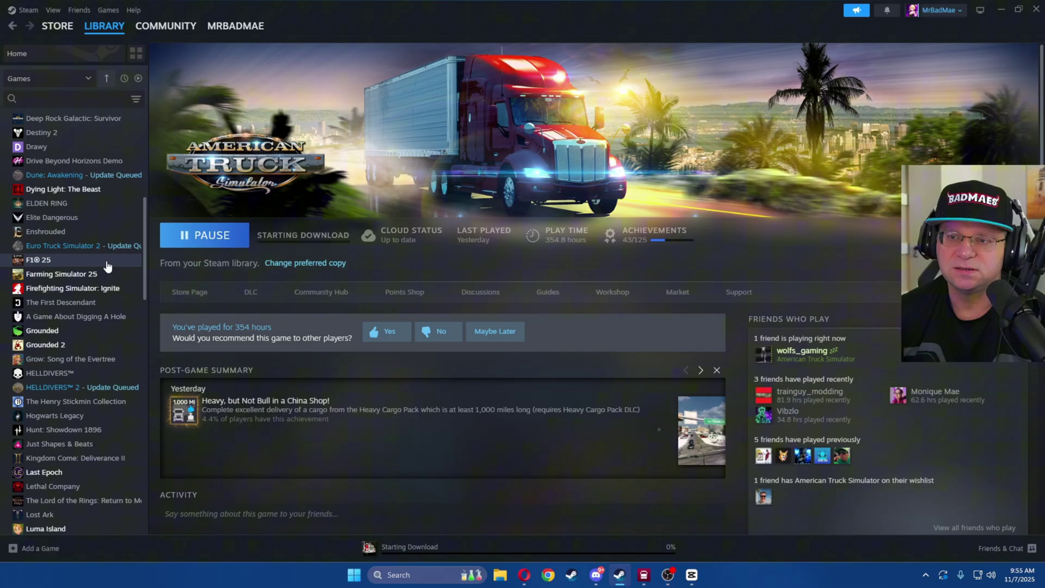
left_click(109, 244)
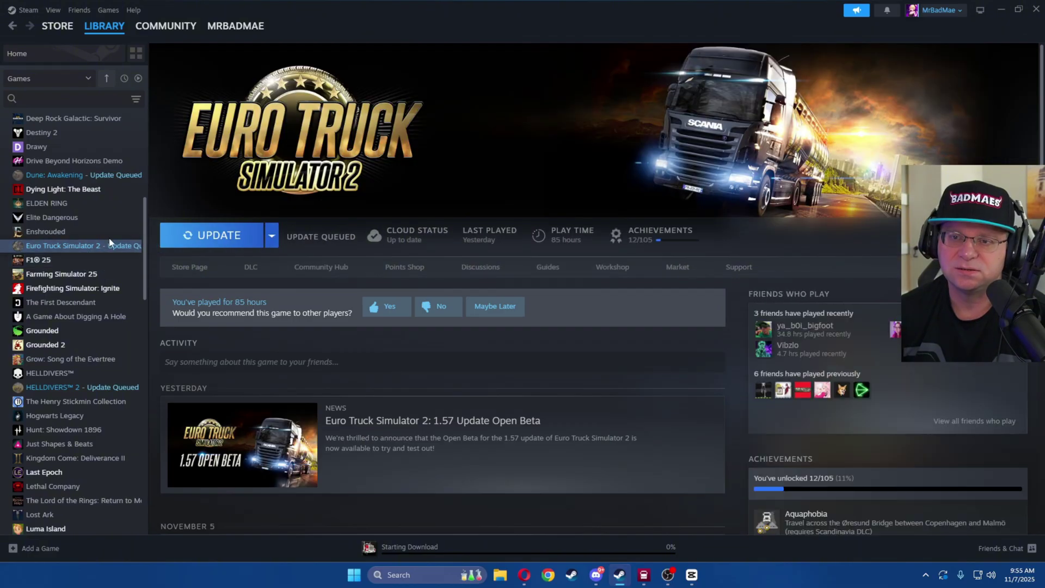
left_click(197, 243)
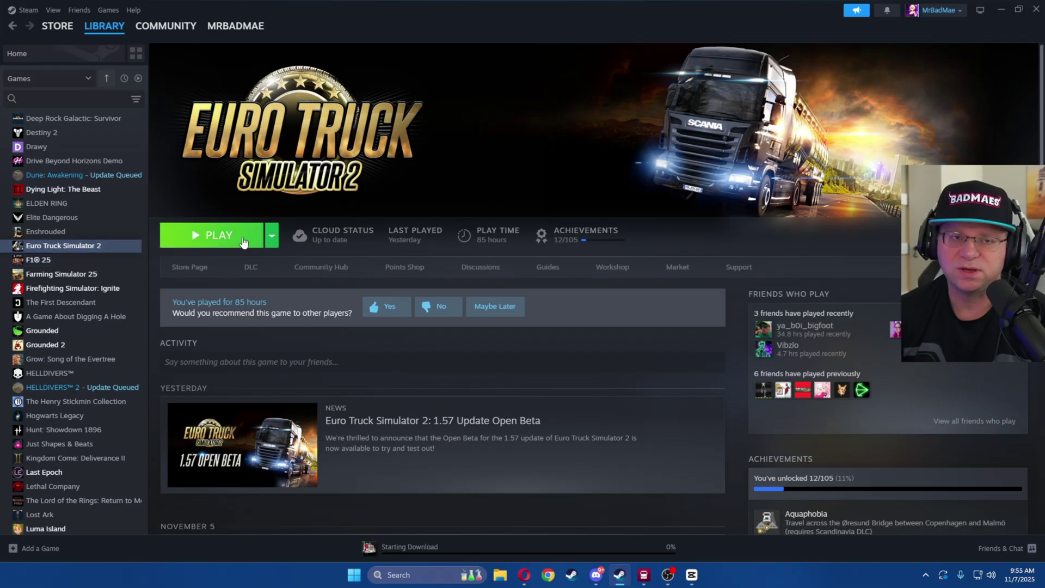
scroll(111, 231, "up", 8)
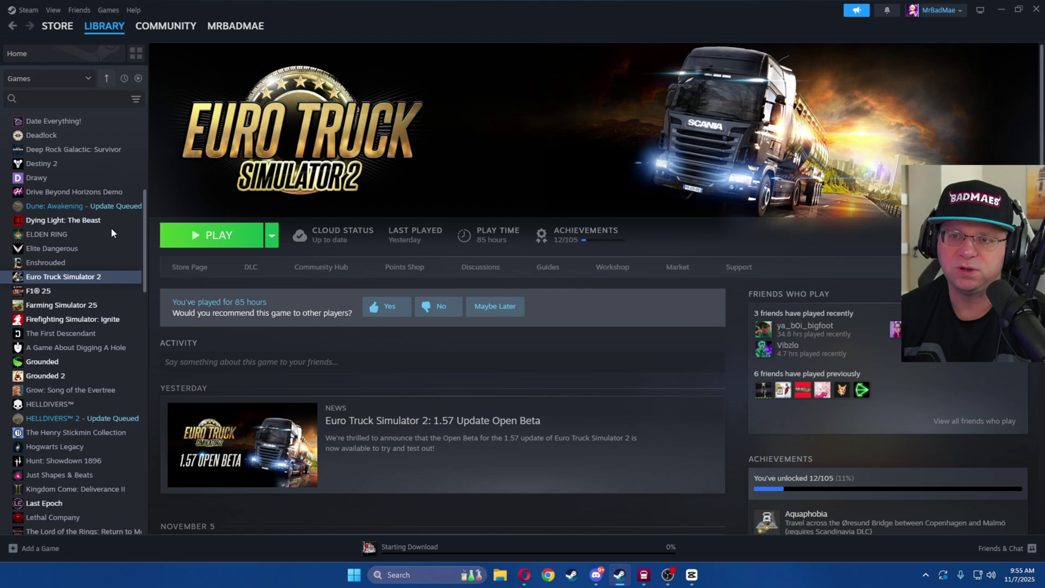
left_click(104, 177)
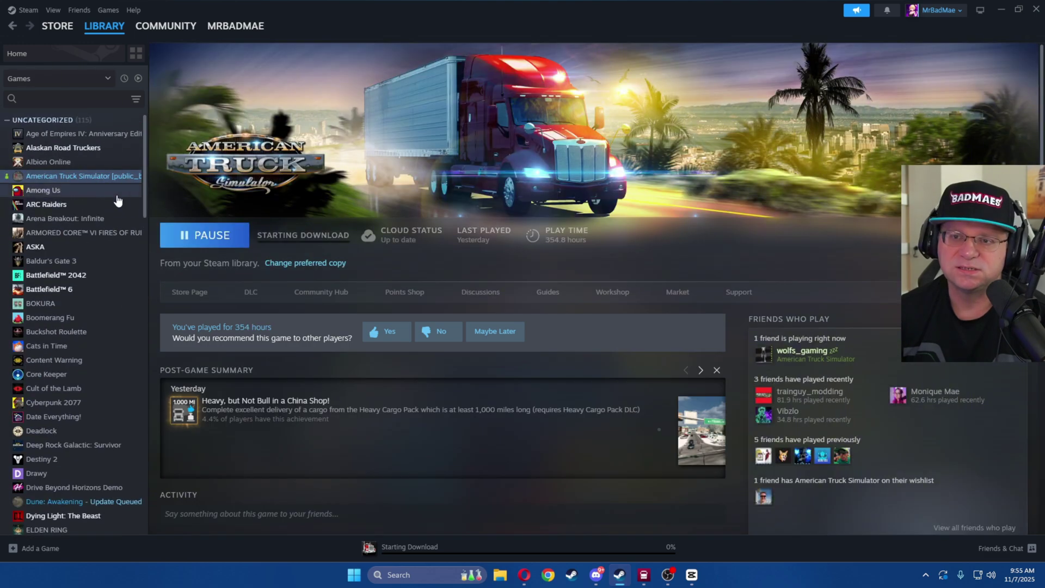
Set American Truck Simulator's beta participation back to None.
right_click(86, 177)
left_click(117, 262)
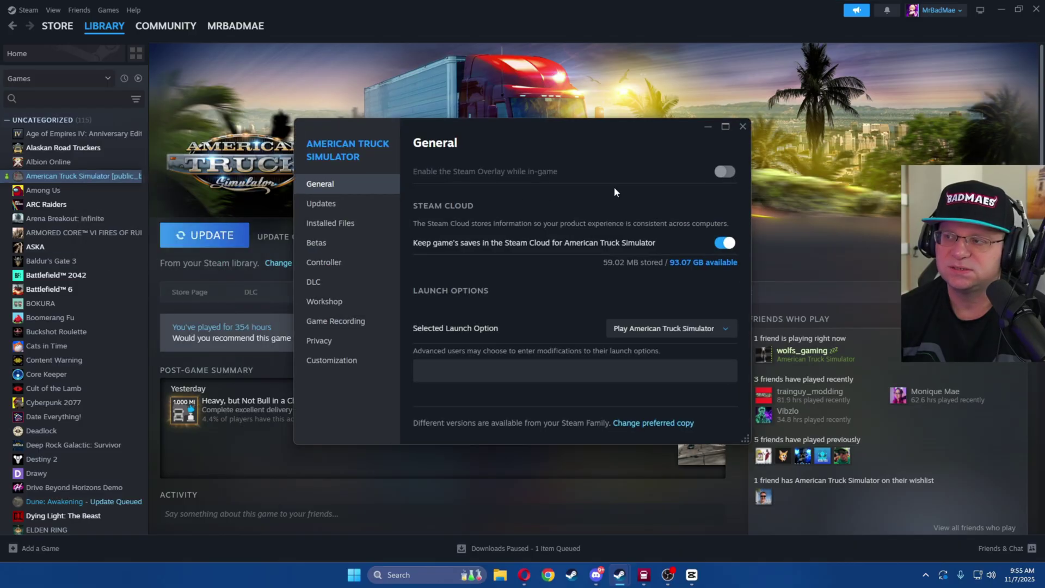
left_click(343, 242)
left_click(646, 178)
left_click(621, 193)
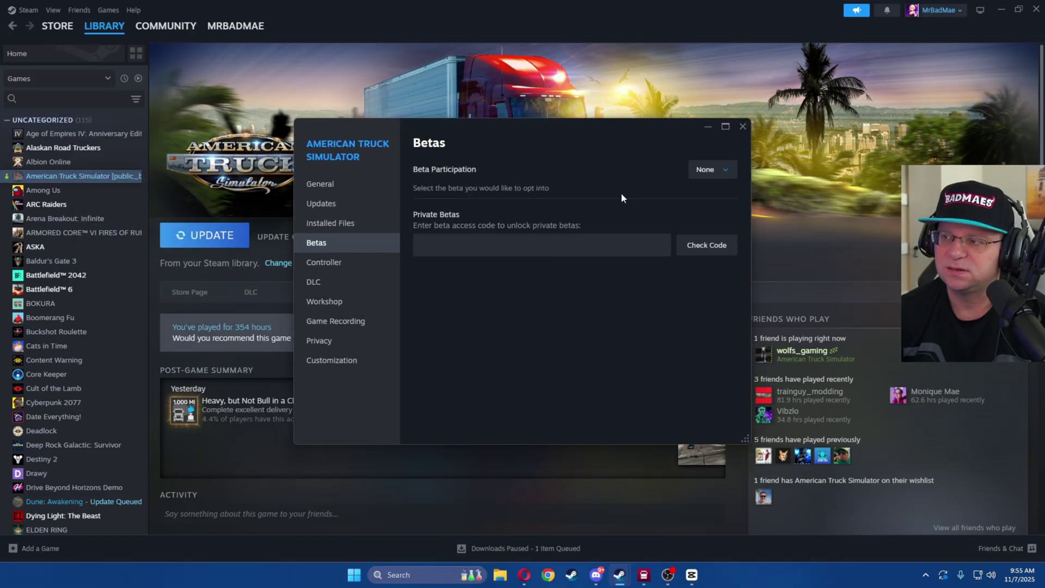
left_click(742, 126)
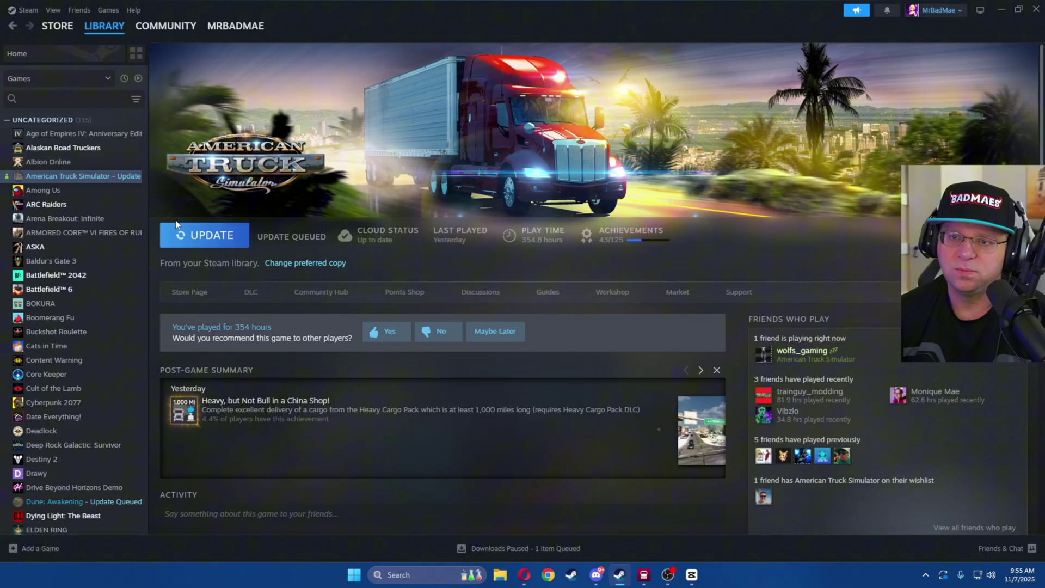
Reselect American Truck Simulator's library page to confirm it is ready to play.
left_click(82, 162)
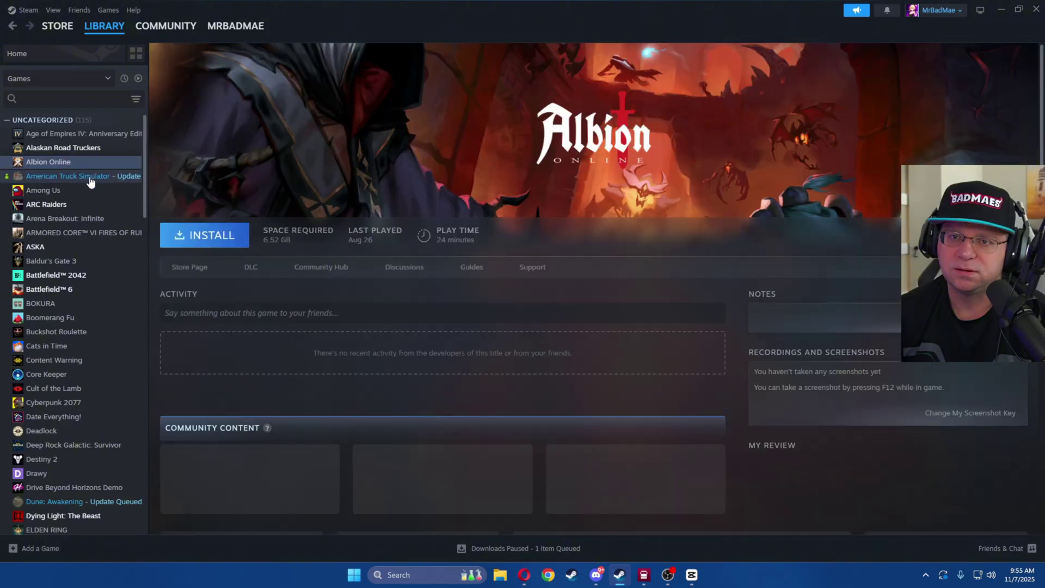
left_click(92, 176)
left_click(212, 240)
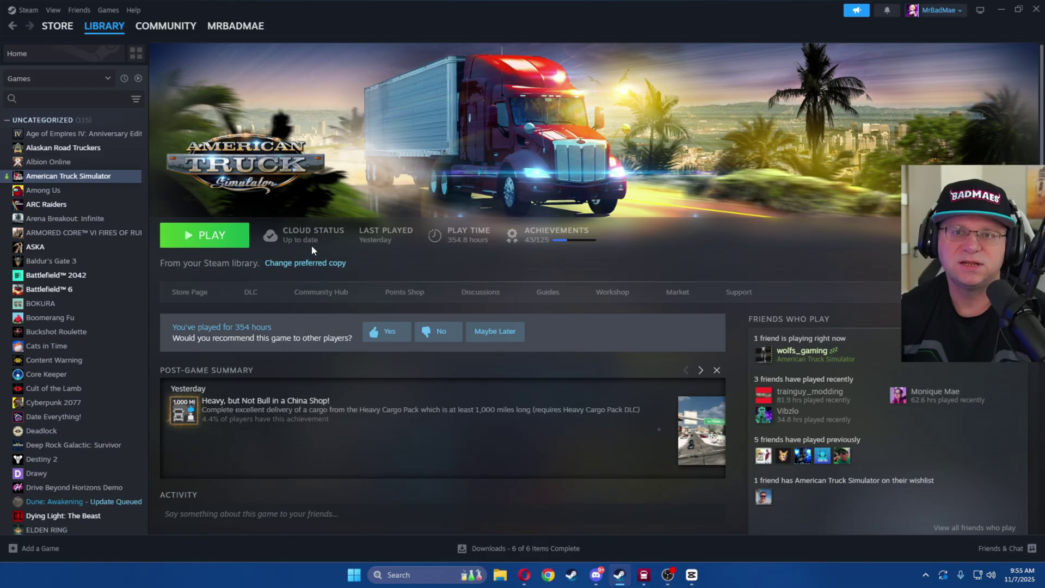
mouse_move(312, 243)
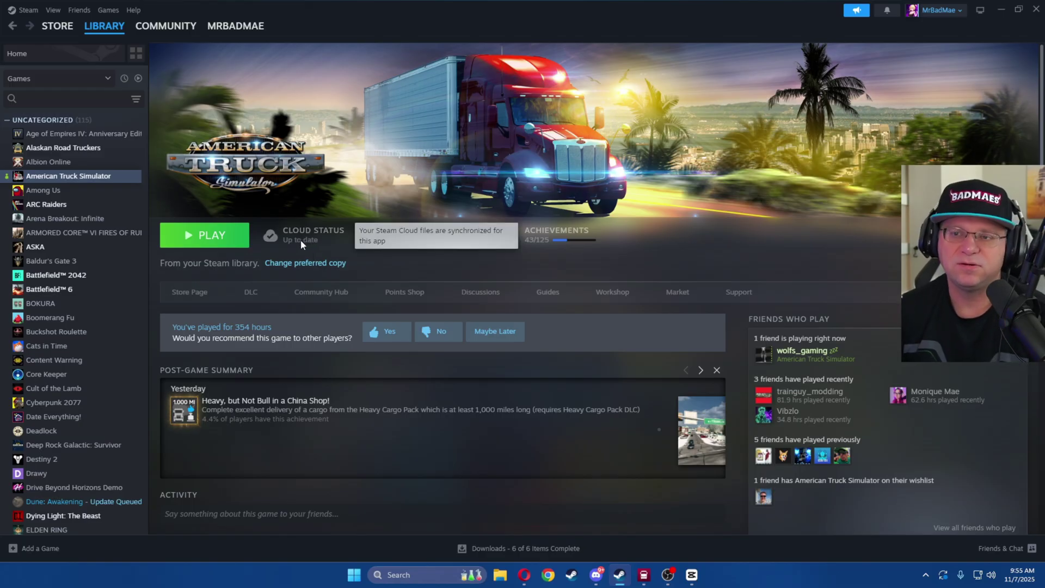